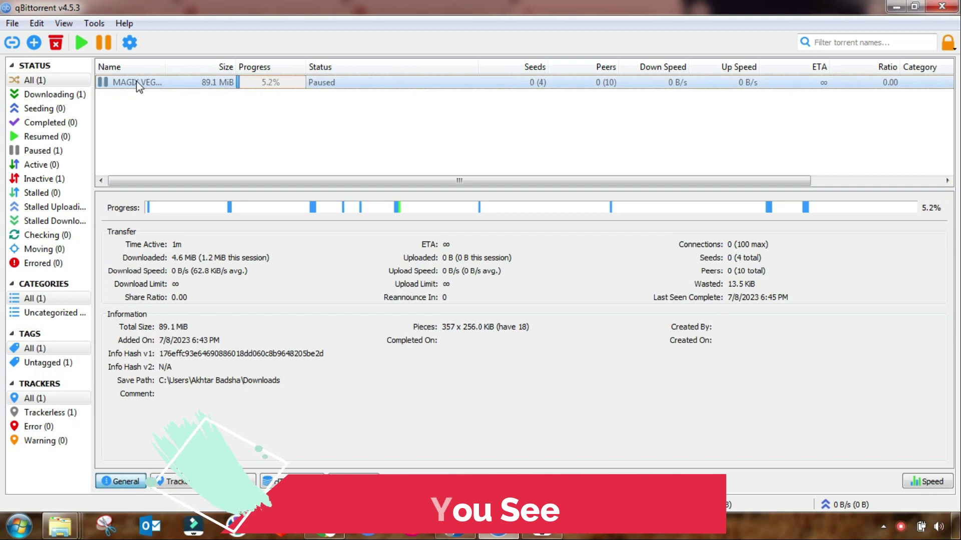
Resume the MAGIX torrent, then pause it again once it stalls at 8.3% downloaded.
{"action": "right_click", "coordinate": [136, 85]}
{"action": "left_click", "coordinate": [172, 92]}
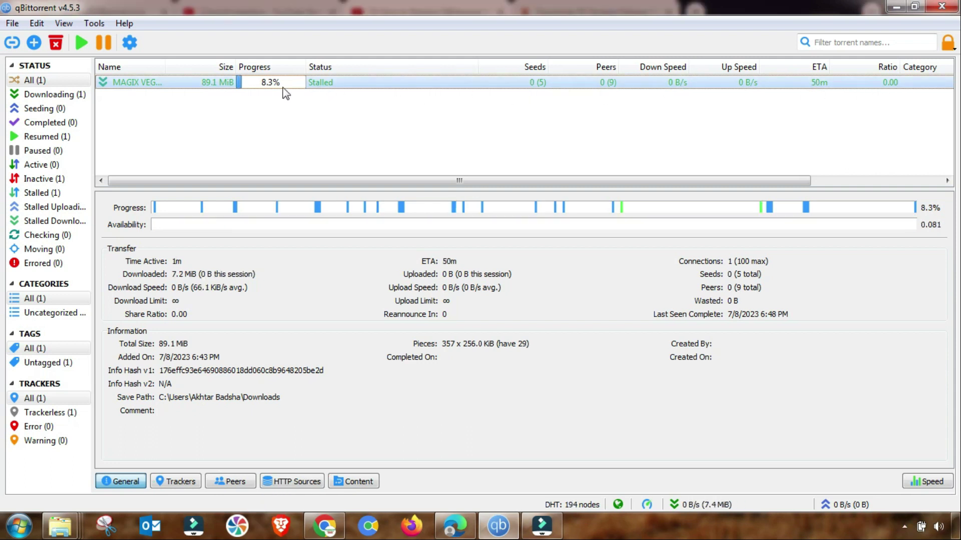
{"action": "right_click", "coordinate": [314, 81]}
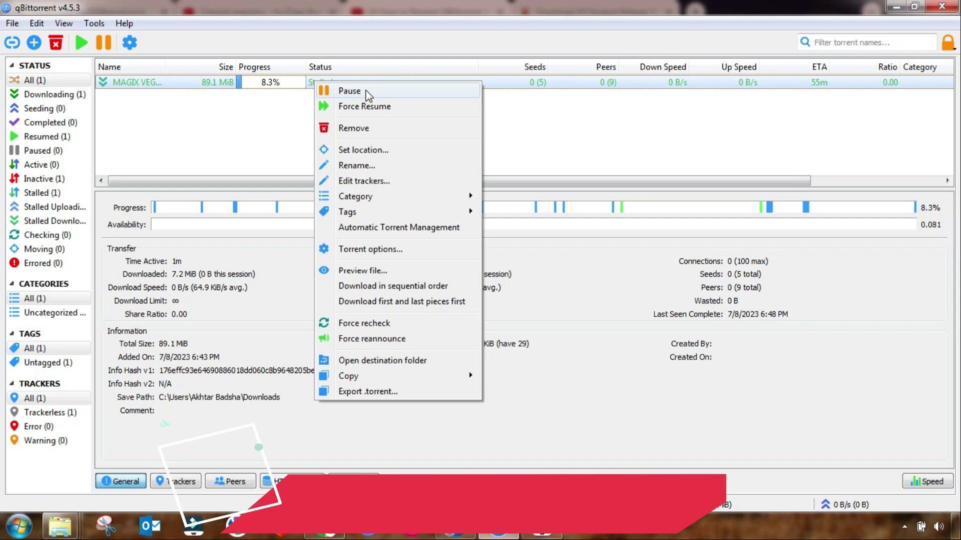
{"action": "left_click", "coordinate": [368, 92]}
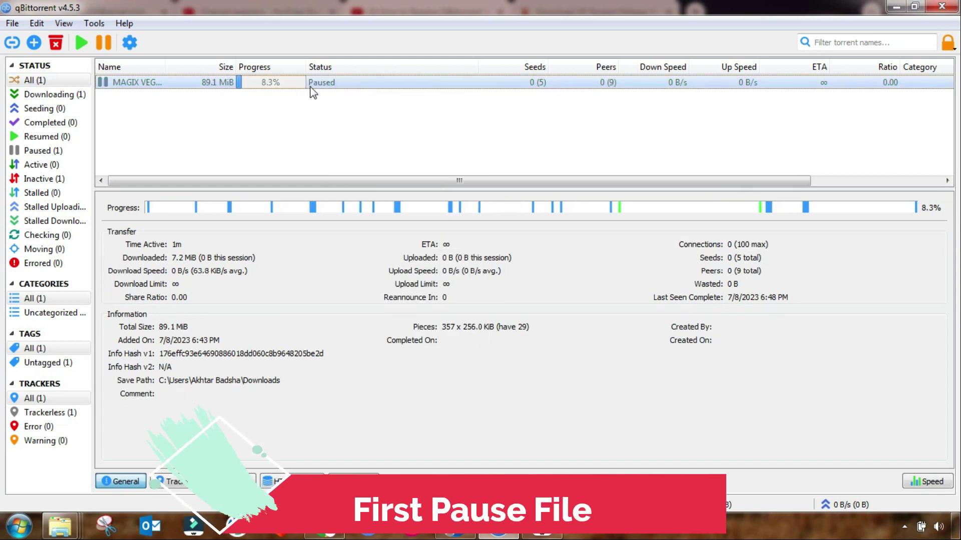
{"action": "left_click", "coordinate": [95, 29]}
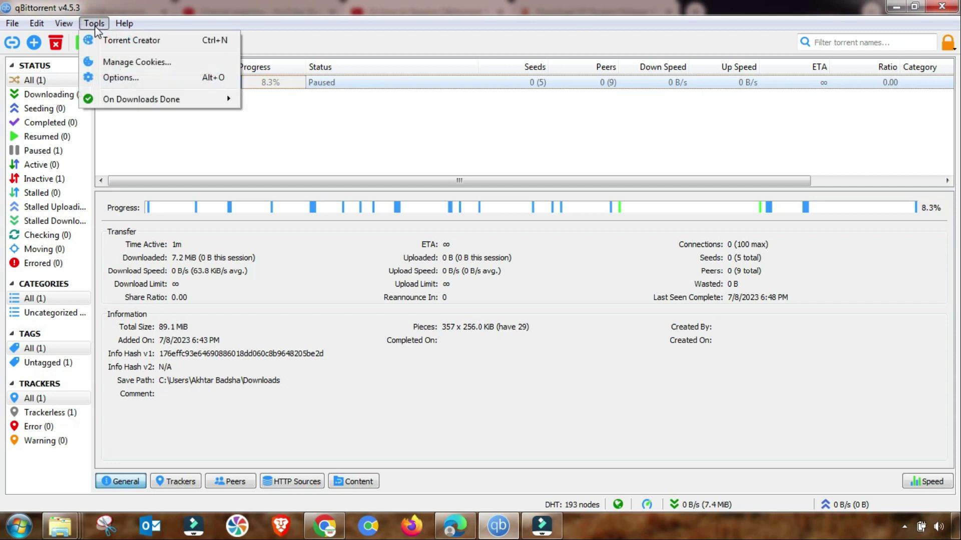
Open Options and browse the Behaviour, Downloads, Connection, Speed and BitTorrent pages to reach RSS.
{"action": "left_click", "coordinate": [129, 78]}
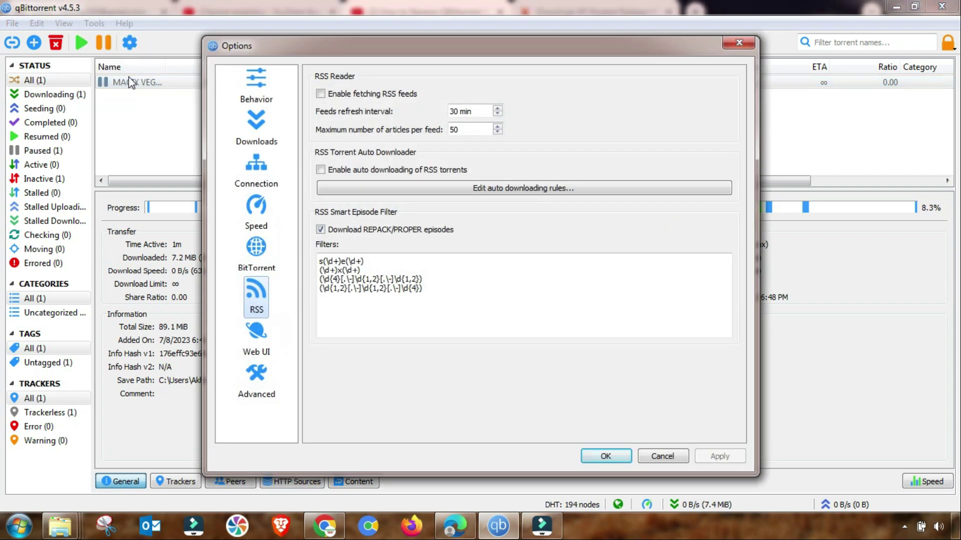
{"action": "left_click", "coordinate": [259, 85]}
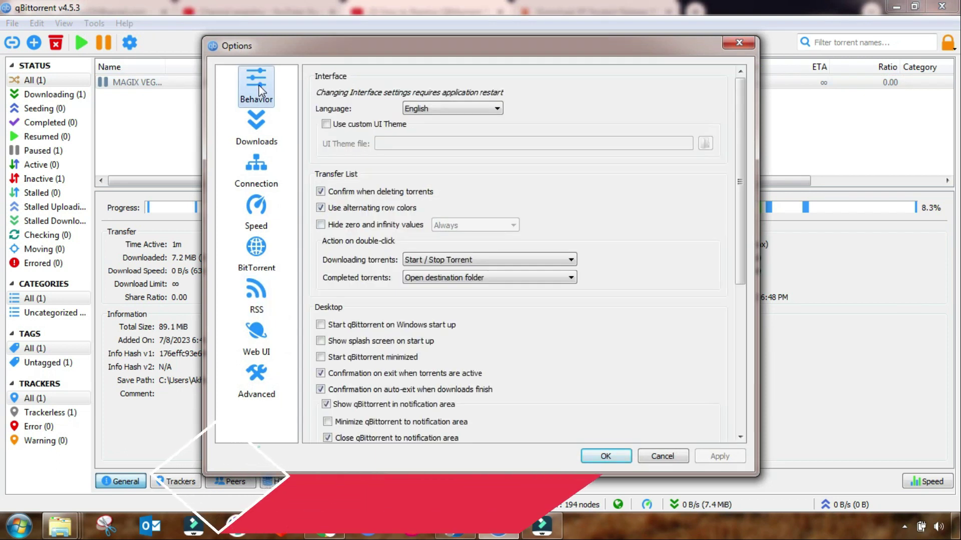
{"action": "left_click", "coordinate": [256, 126]}
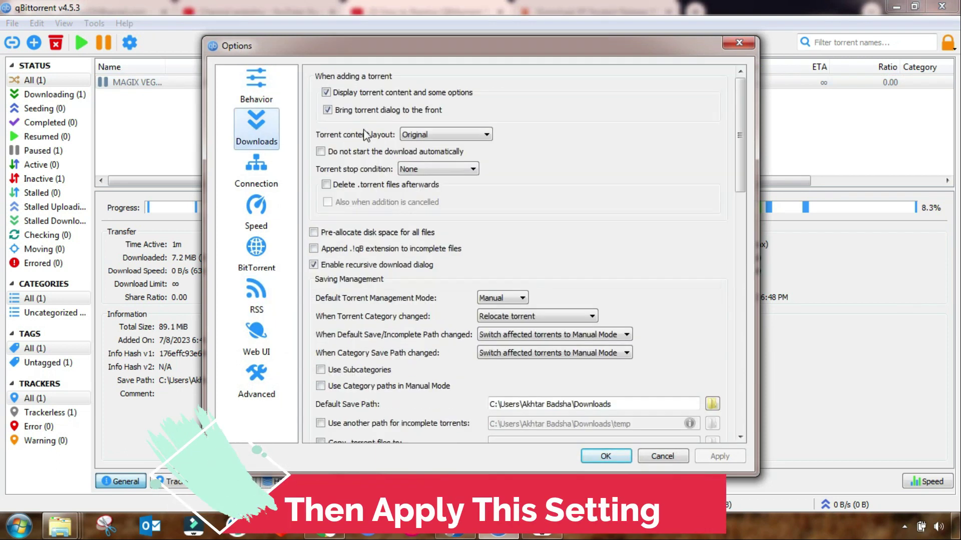
{"action": "left_click", "coordinate": [256, 172]}
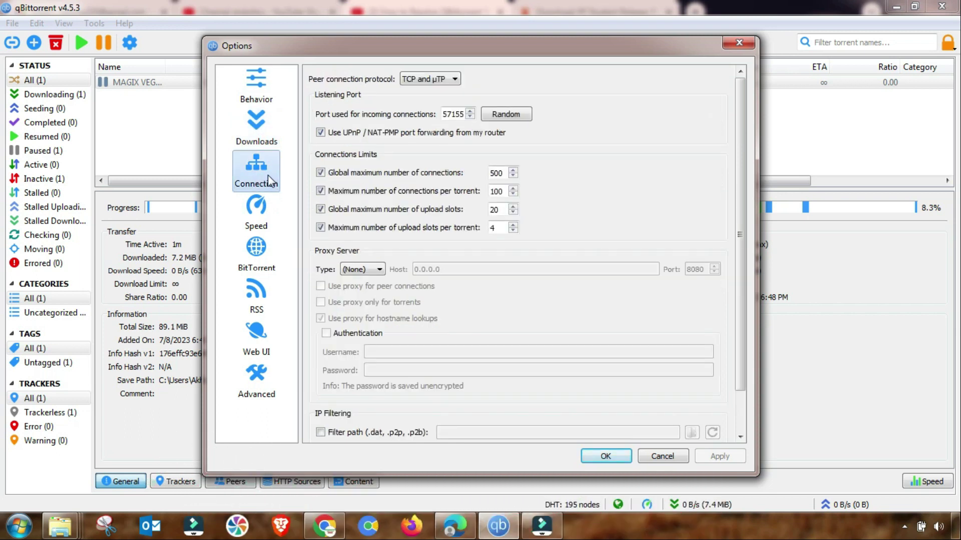
{"action": "left_click", "coordinate": [257, 217]}
{"action": "left_click", "coordinate": [264, 266]}
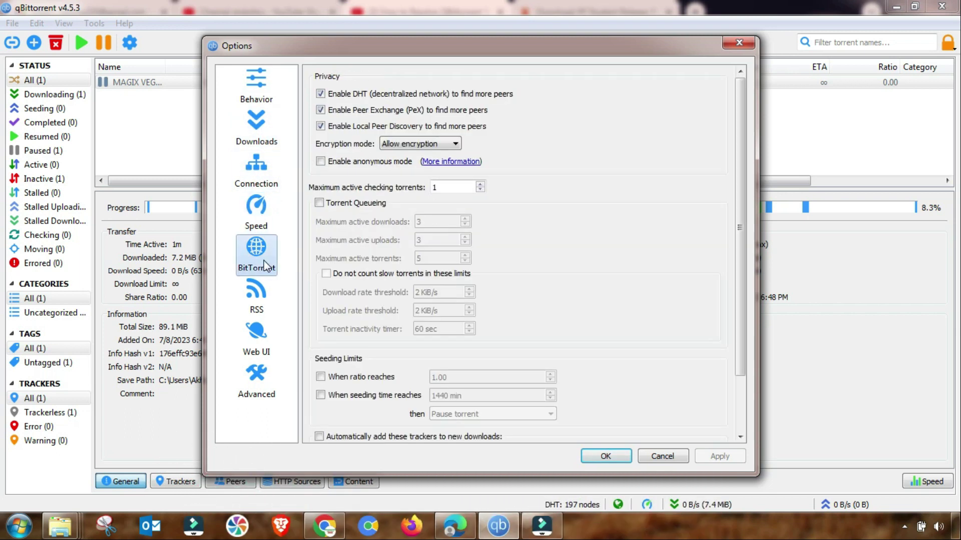
{"action": "left_click", "coordinate": [258, 290]}
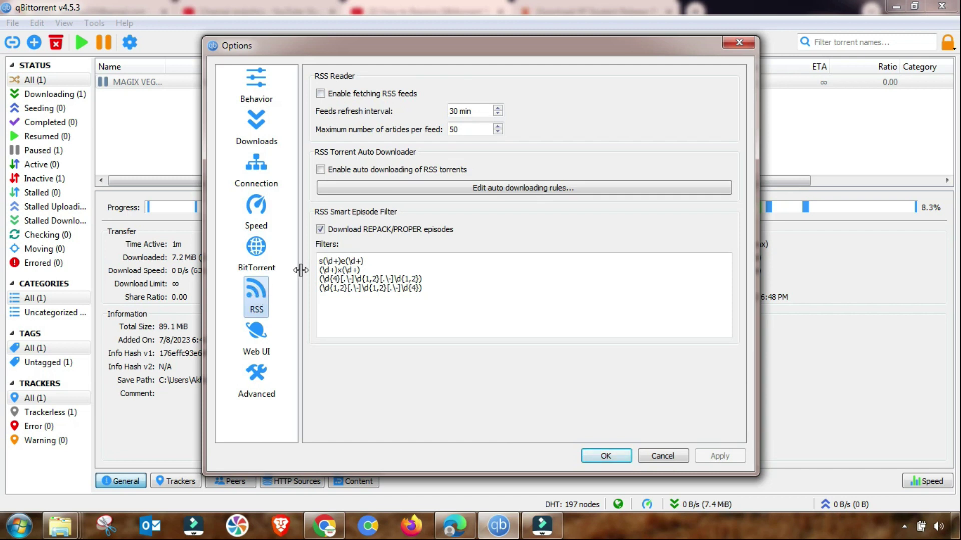
Enable fetching RSS feeds and auto downloading of RSS torrents, and apply.
{"action": "left_click", "coordinate": [320, 94]}
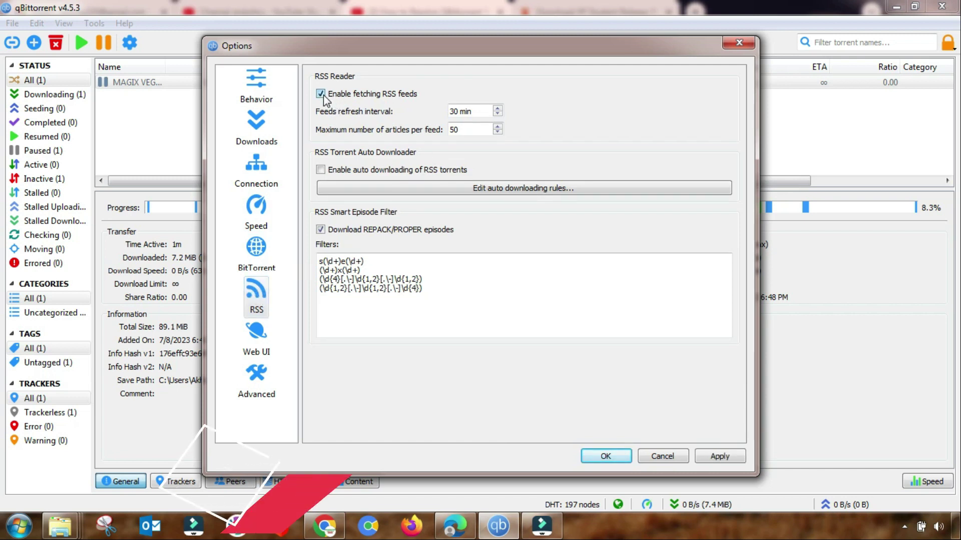
{"action": "left_click", "coordinate": [321, 170]}
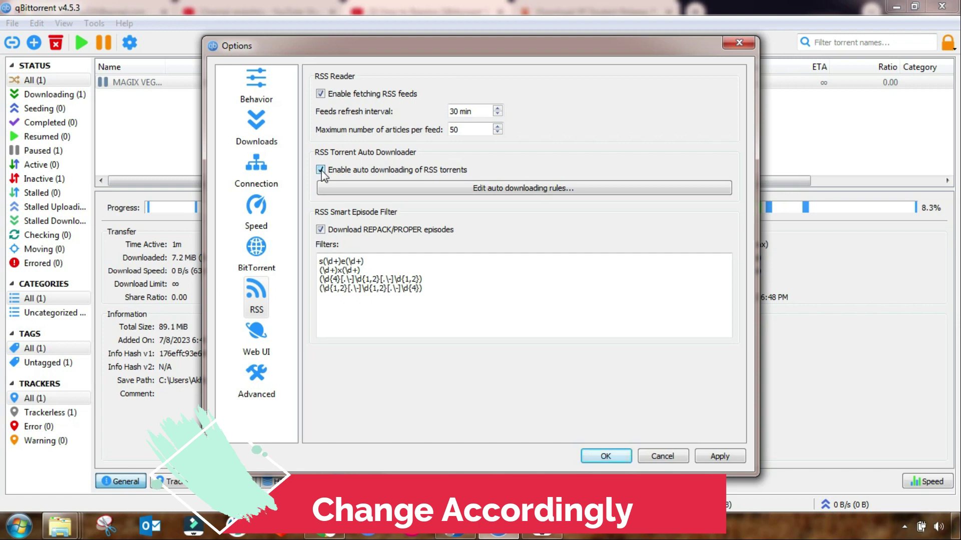
{"action": "left_click", "coordinate": [723, 456]}
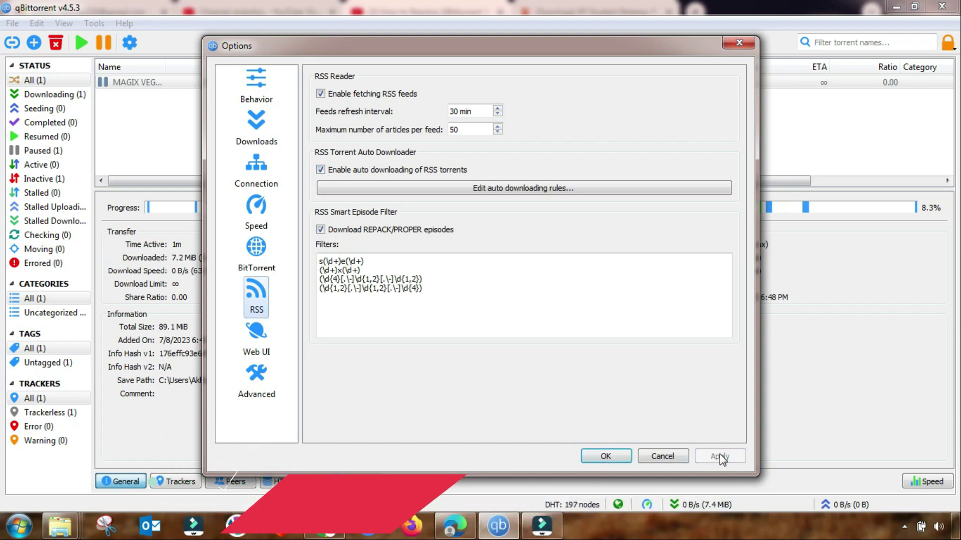
Reopen Options and, under Advanced, enable resolving peer host names, peer countries and notifications.
{"action": "left_click", "coordinate": [606, 456]}
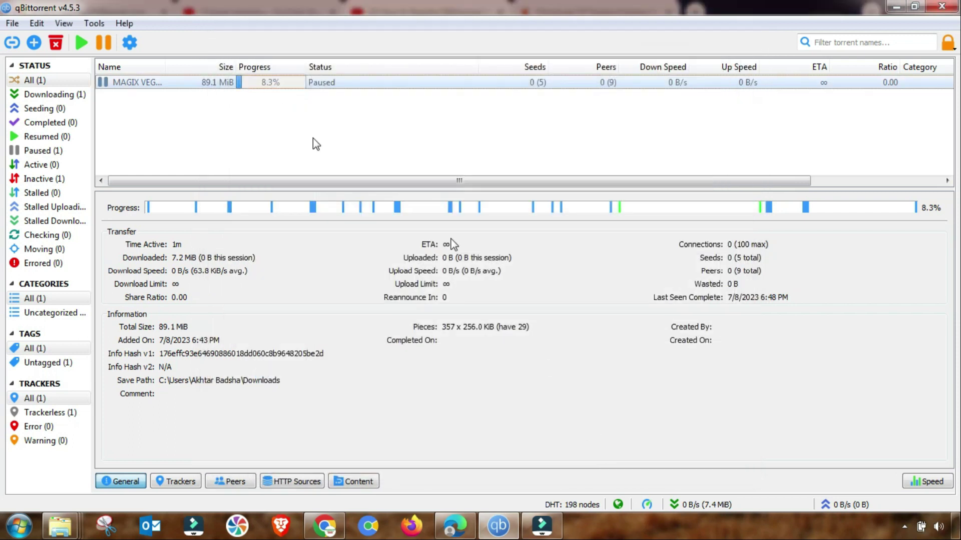
{"action": "left_click", "coordinate": [95, 23]}
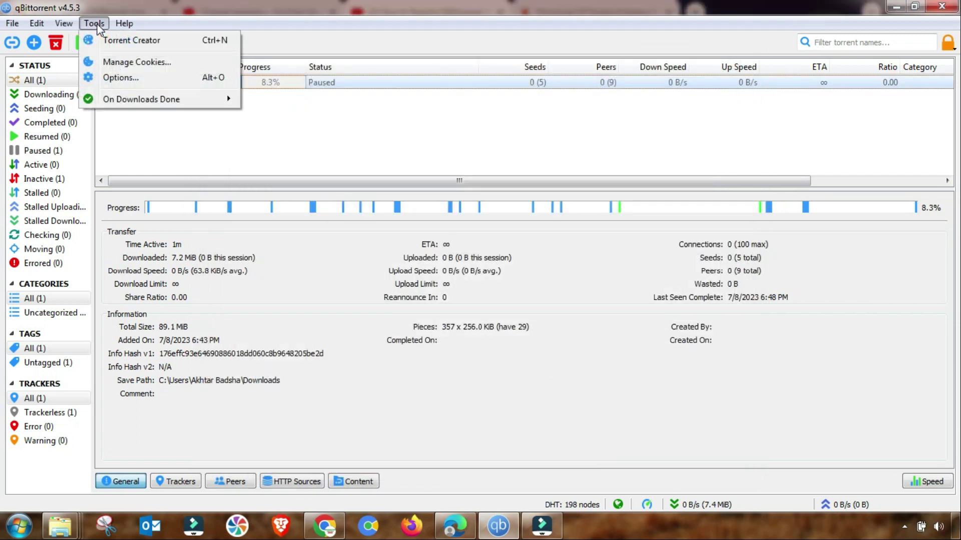
{"action": "left_click", "coordinate": [108, 78]}
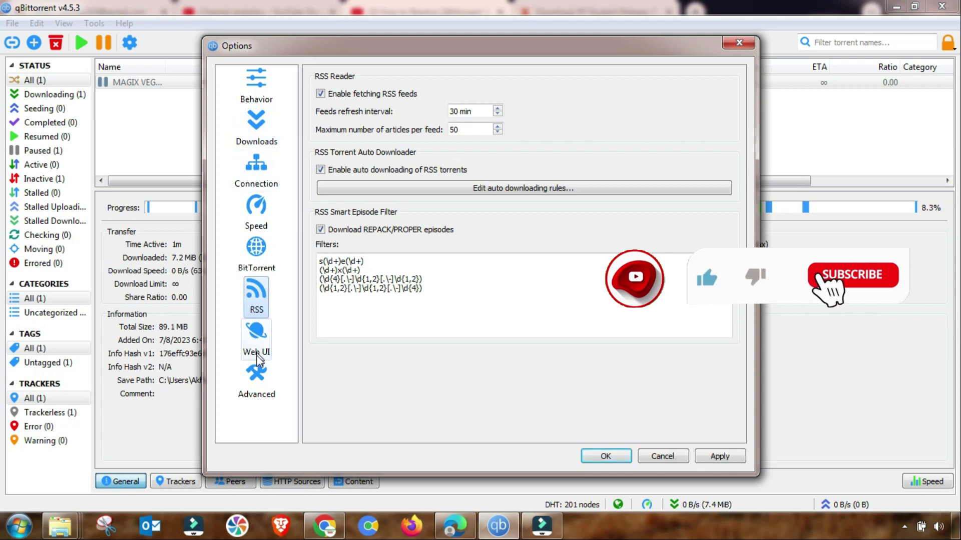
{"action": "left_click", "coordinate": [256, 383]}
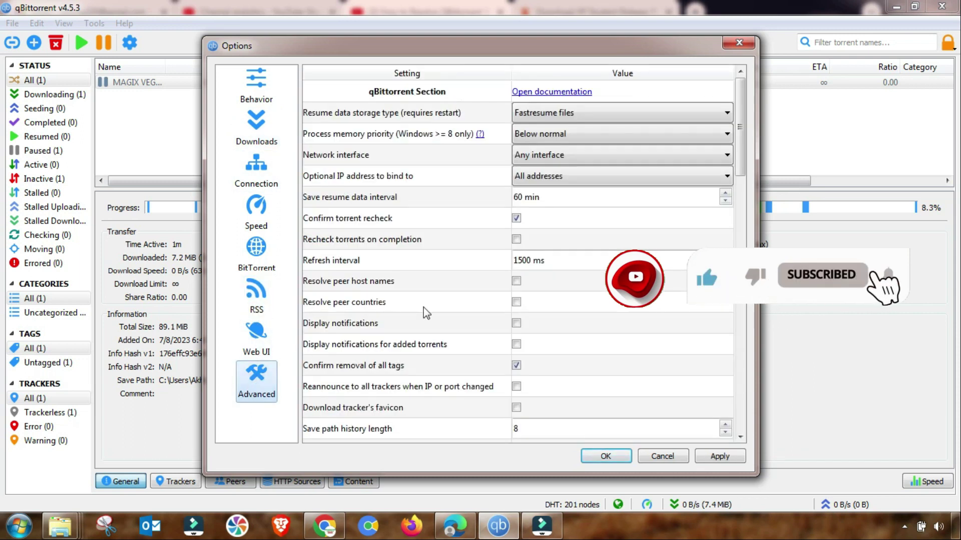
{"action": "left_click", "coordinate": [516, 281]}
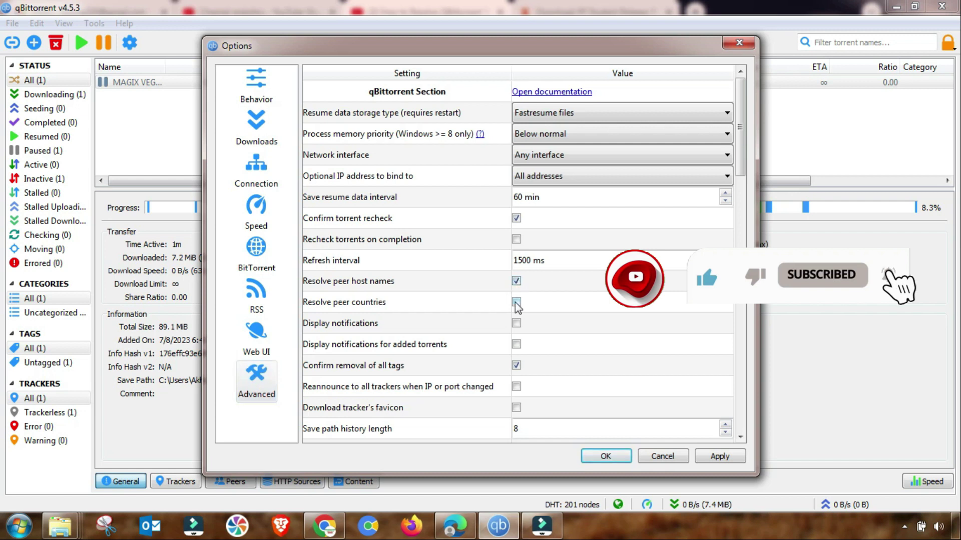
{"action": "left_click", "coordinate": [516, 303]}
{"action": "left_click", "coordinate": [517, 324]}
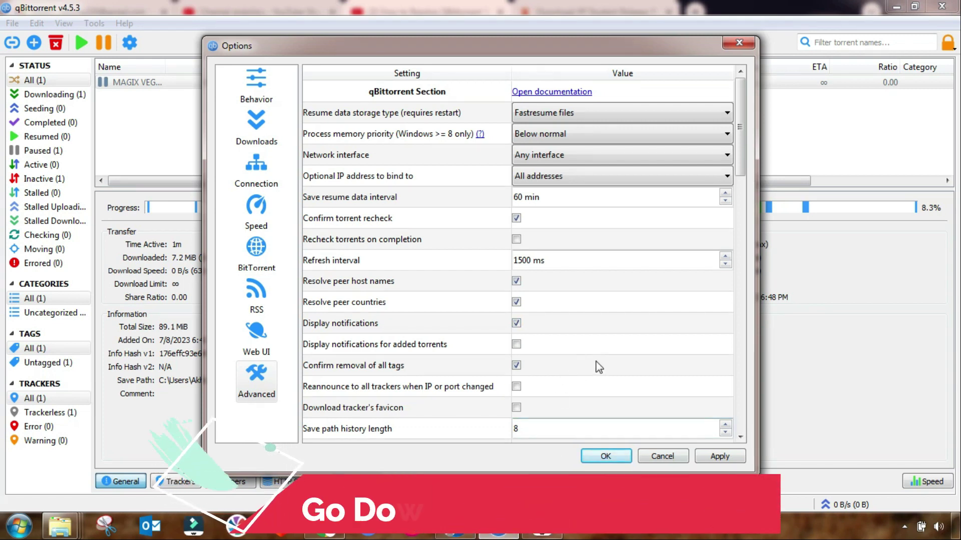
Enable the embedded tracker on port 9000 and apply the advanced changes.
{"action": "left_click", "coordinate": [741, 172]}
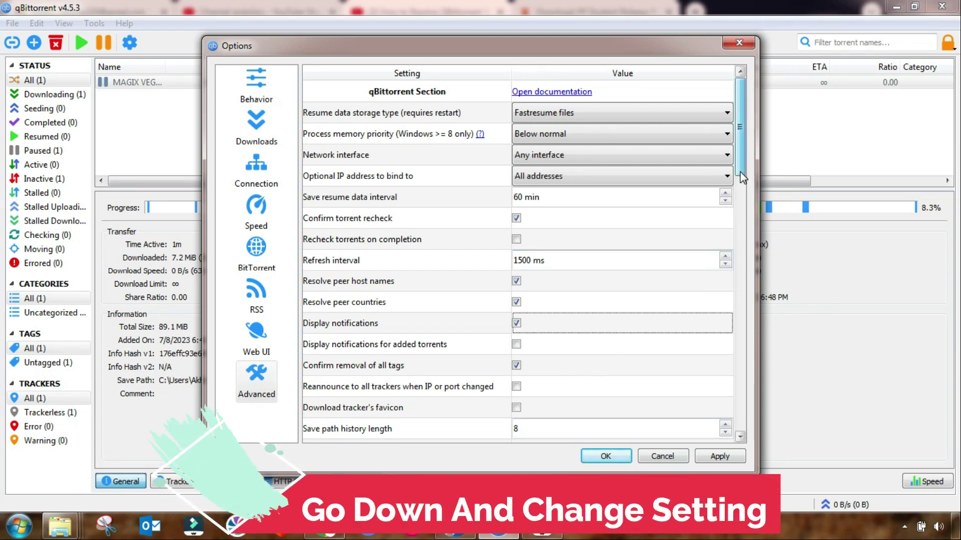
{"action": "scroll", "coordinate": [744, 174], "scroll_direction": "down", "scroll_amount": 1}
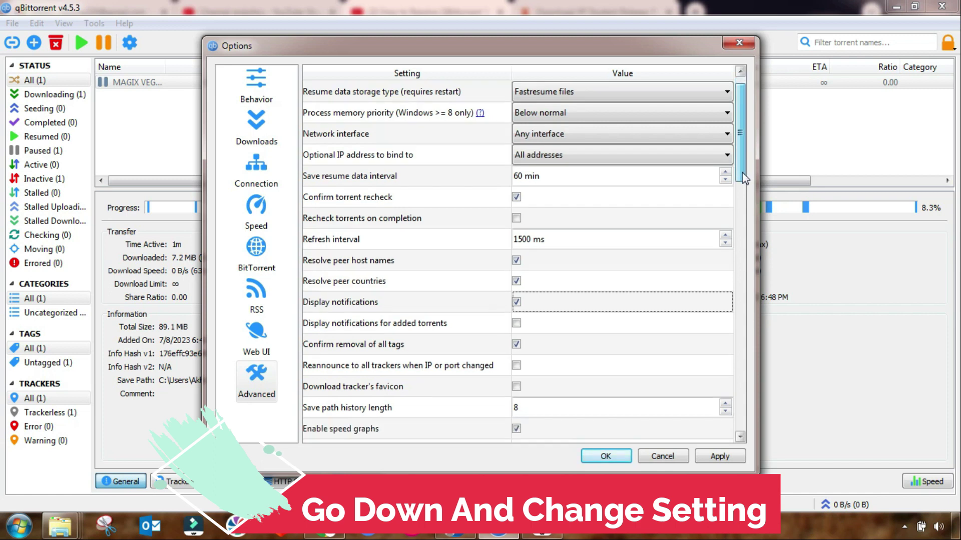
{"action": "scroll", "coordinate": [743, 180], "scroll_direction": "down", "scroll_amount": 1}
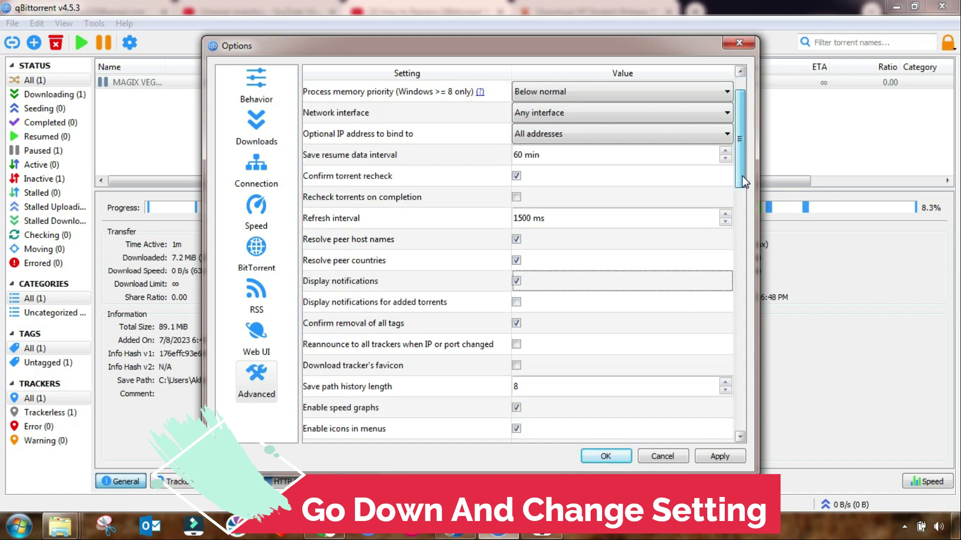
{"action": "scroll", "coordinate": [742, 180], "scroll_direction": "down", "scroll_amount": 1}
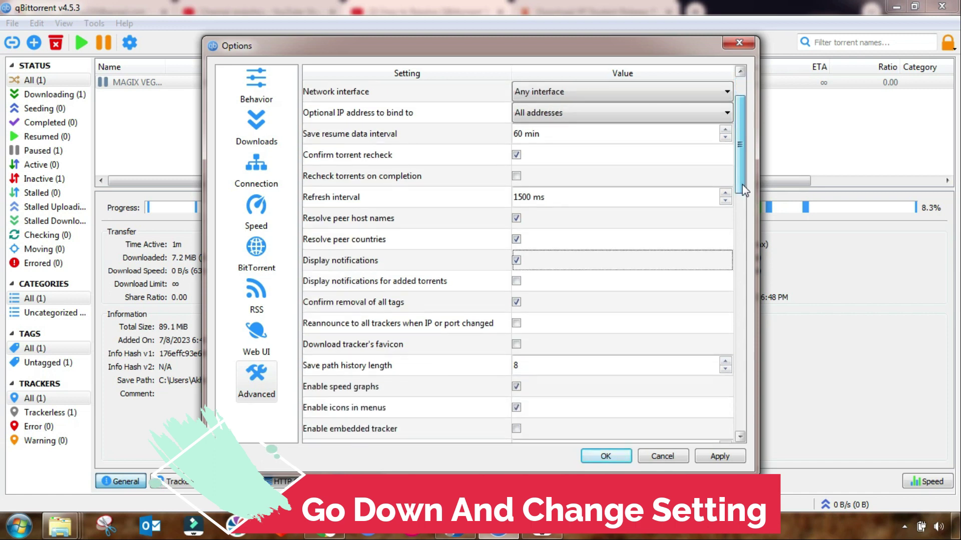
{"action": "scroll", "coordinate": [743, 189], "scroll_direction": "down", "scroll_amount": 1}
{"action": "scroll", "coordinate": [743, 190], "scroll_direction": "down", "scroll_amount": 3}
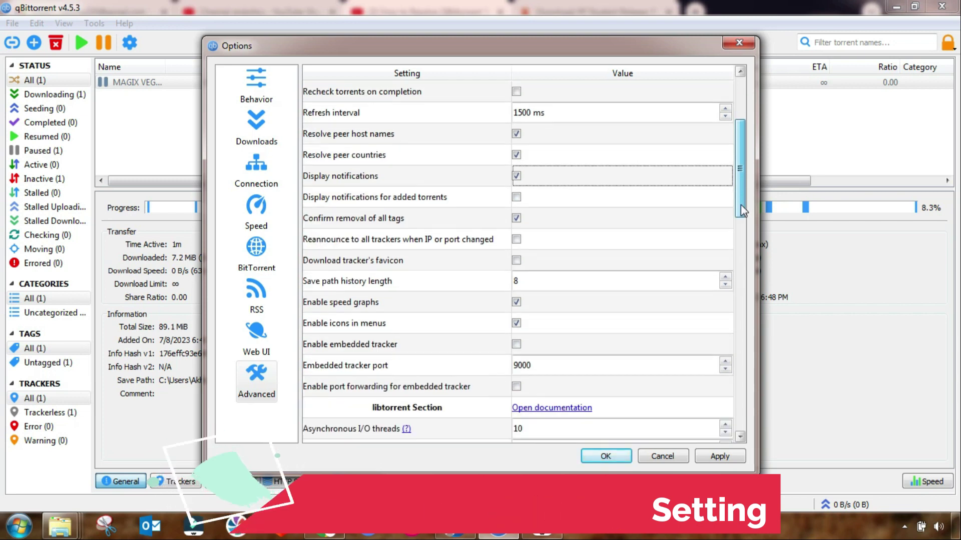
{"action": "left_click_drag", "start_coordinate": [740, 205], "coordinate": [743, 232]}
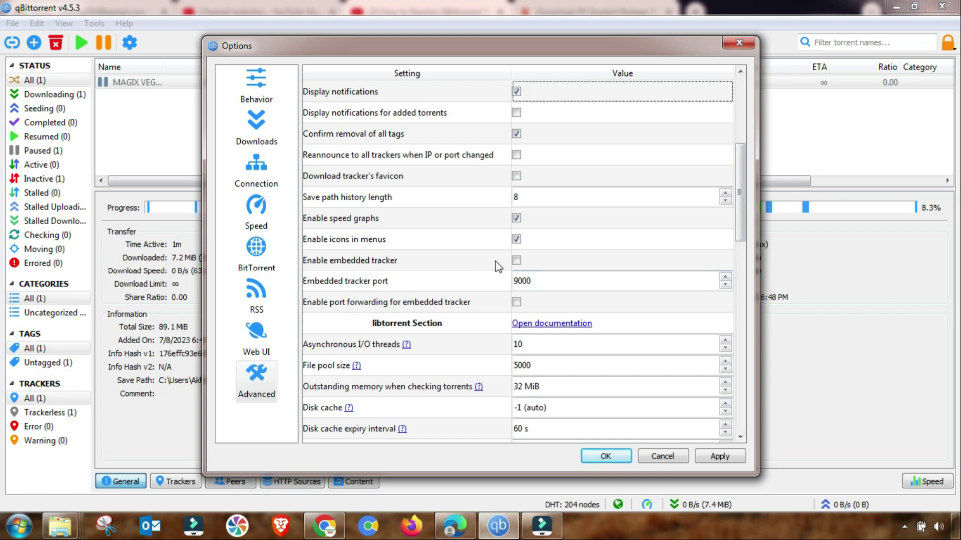
{"action": "left_click", "coordinate": [516, 261]}
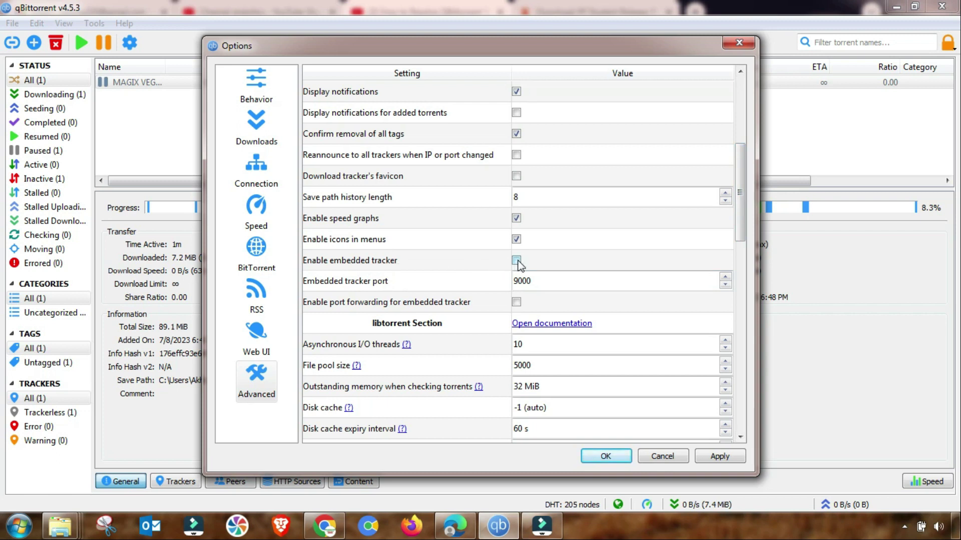
{"action": "left_click", "coordinate": [722, 456]}
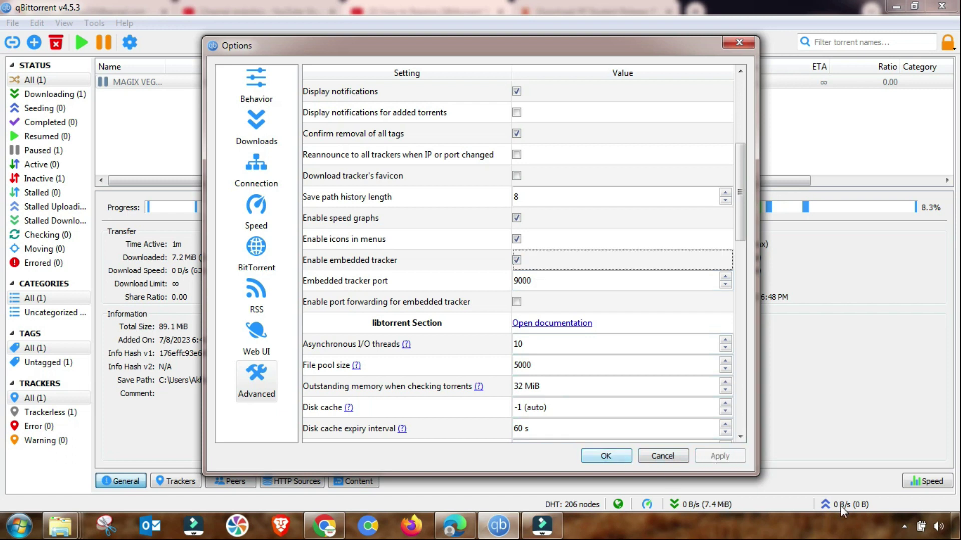
Use random incoming port 41067, set per-torrent connections to 300, then apply and close Options.
{"action": "left_click", "coordinate": [256, 172]}
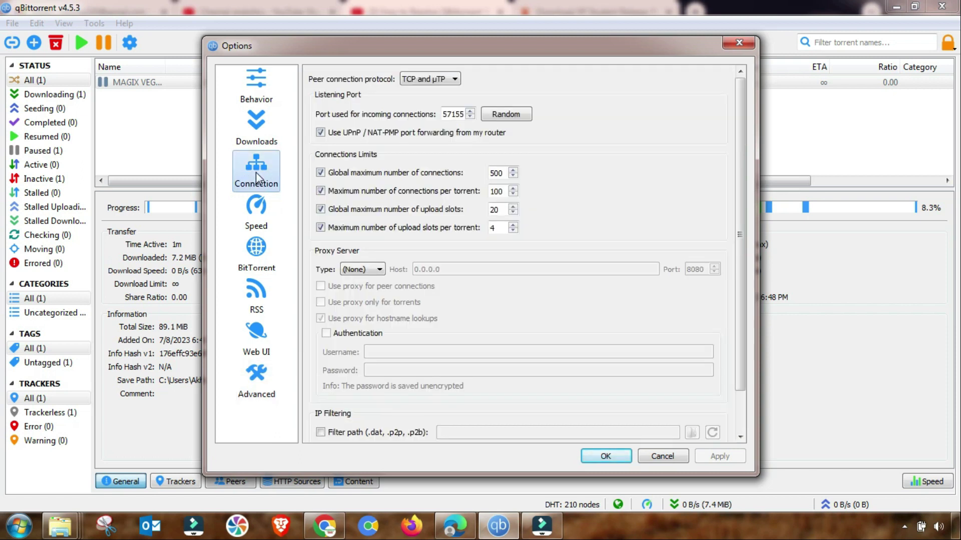
{"action": "left_click", "coordinate": [499, 117]}
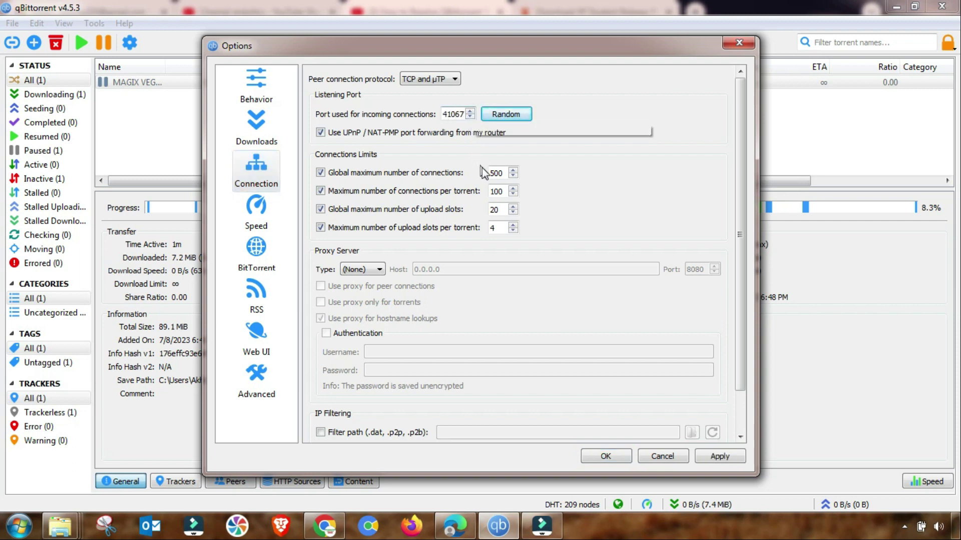
{"action": "double_click", "coordinate": [494, 193]}
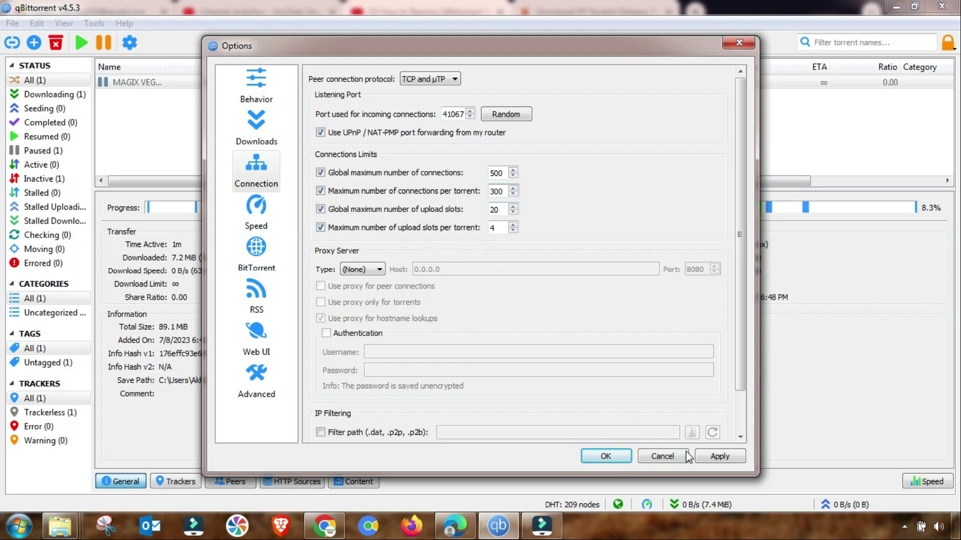
{"action": "left_click", "coordinate": [716, 457]}
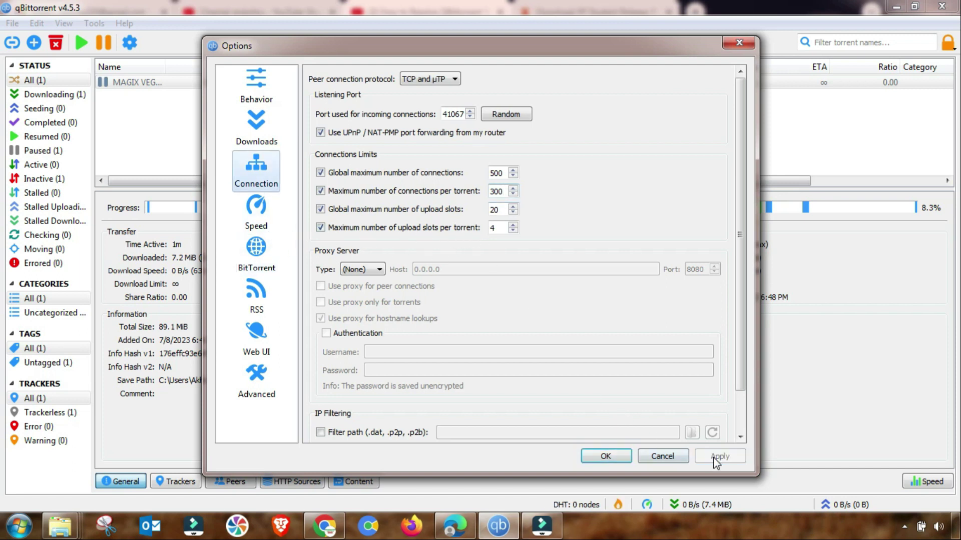
{"action": "left_click", "coordinate": [608, 456]}
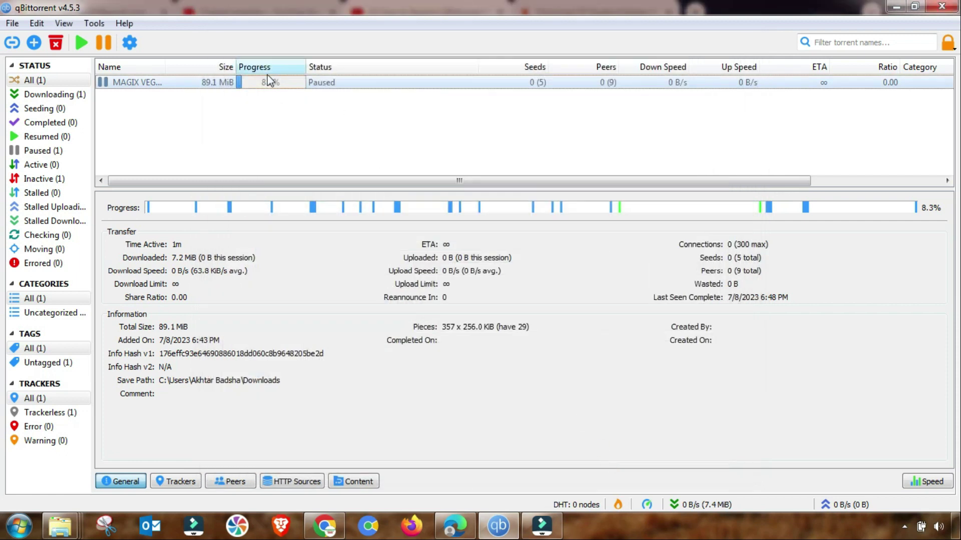
Resume the paused MAGIX torrent so it downloads again at 9.2%.
{"action": "right_click", "coordinate": [331, 88]}
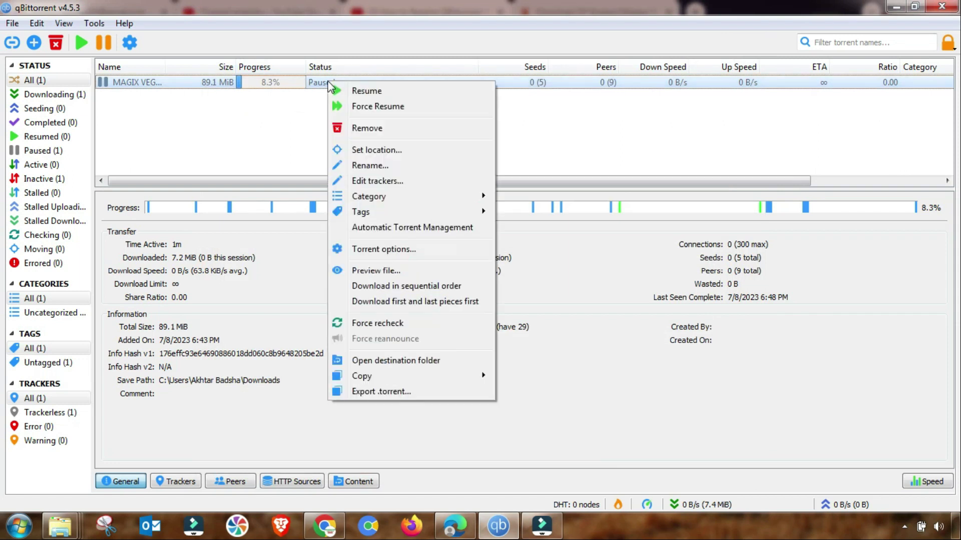
{"action": "left_click", "coordinate": [367, 91]}
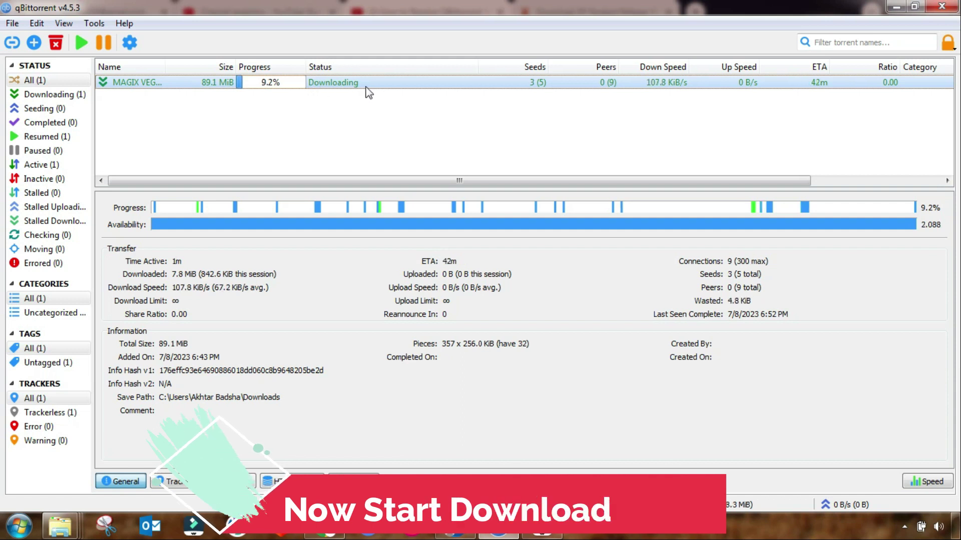